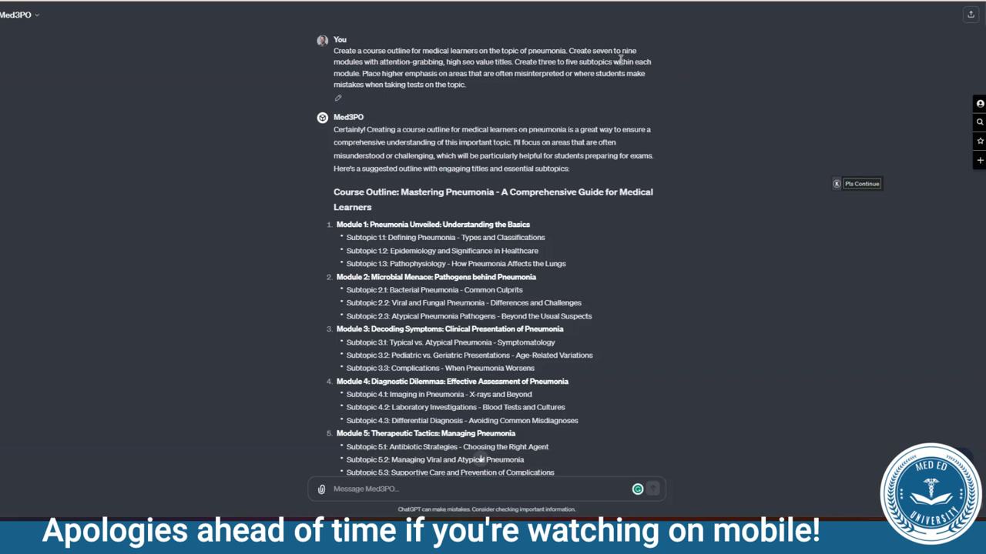
# - Highlight the topic "pneumonia" in the course outline prompt and review the generated modules and their subtopics
pyautogui.moveTo(529, 51); pyautogui.dragTo(568, 51)
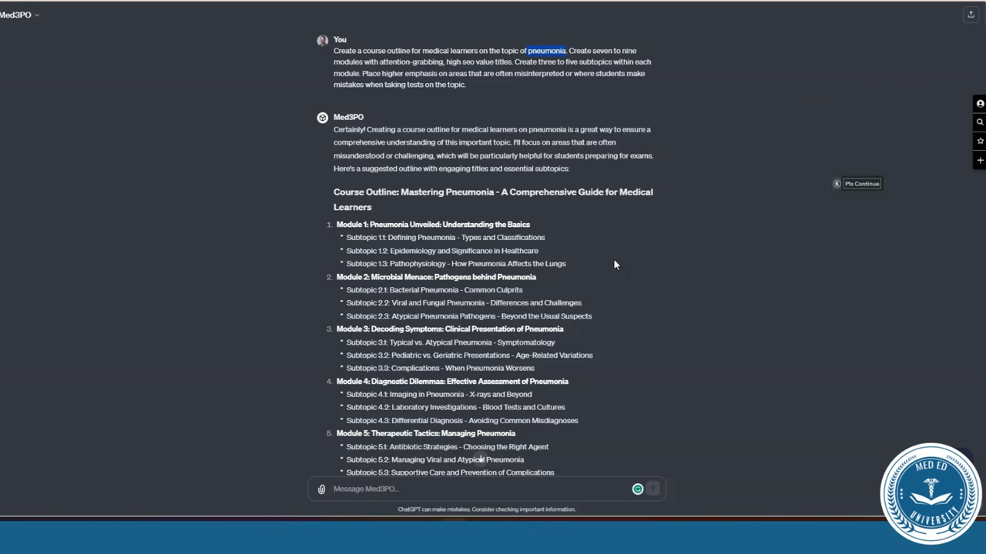
pyautogui.scroll(-3, 673, 193)
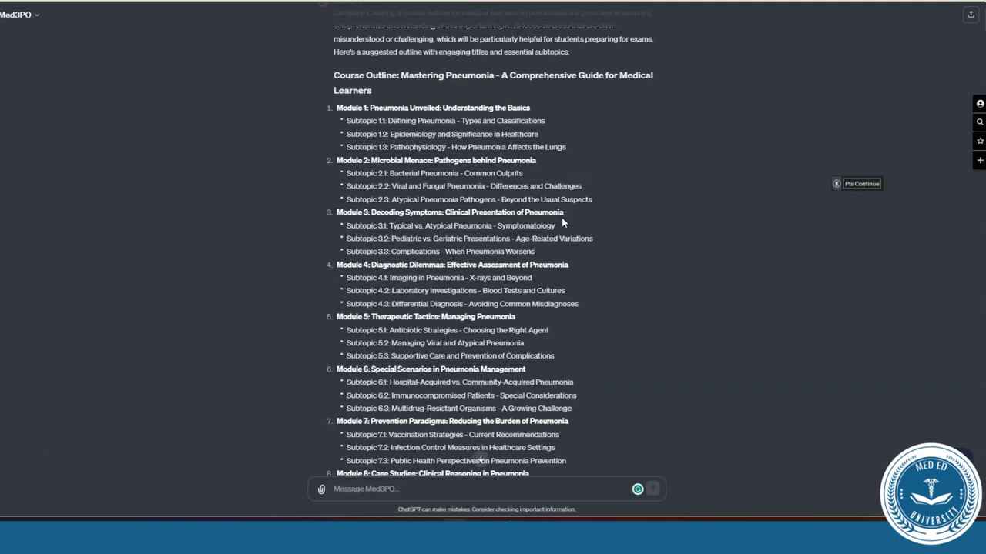
pyautogui.scroll(-1, 563, 220)
pyautogui.scroll(-2, 563, 221)
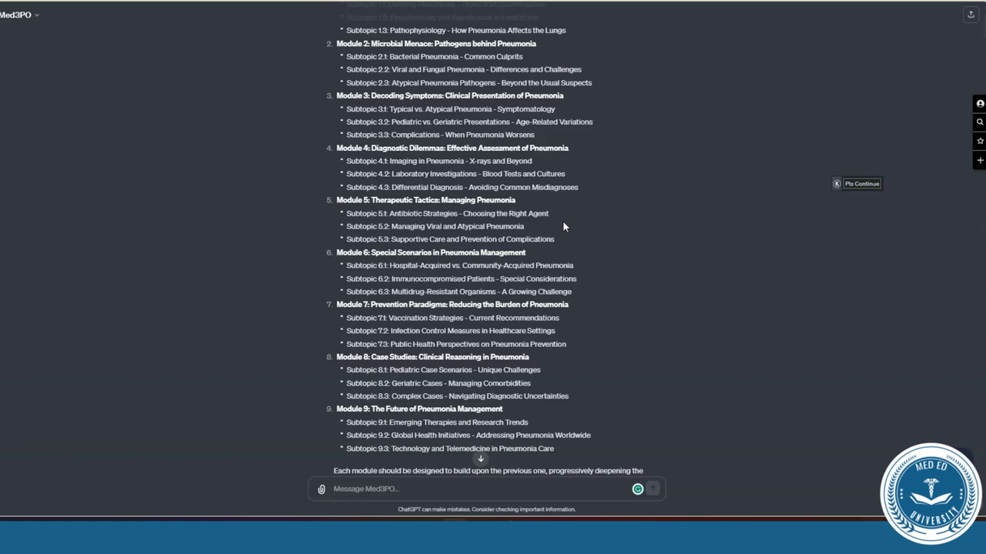
pyautogui.scroll(-2, 562, 226)
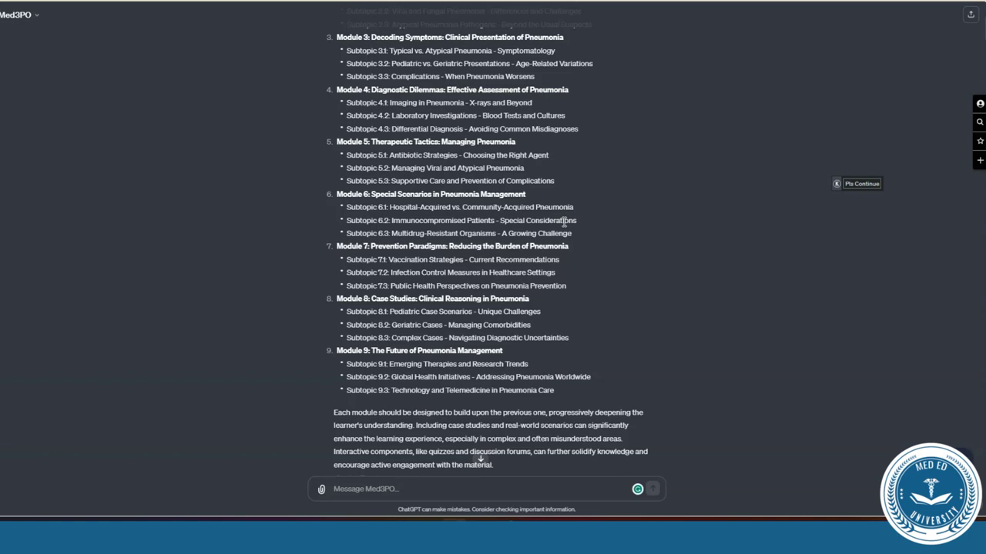
pyautogui.scroll(-5, 565, 222)
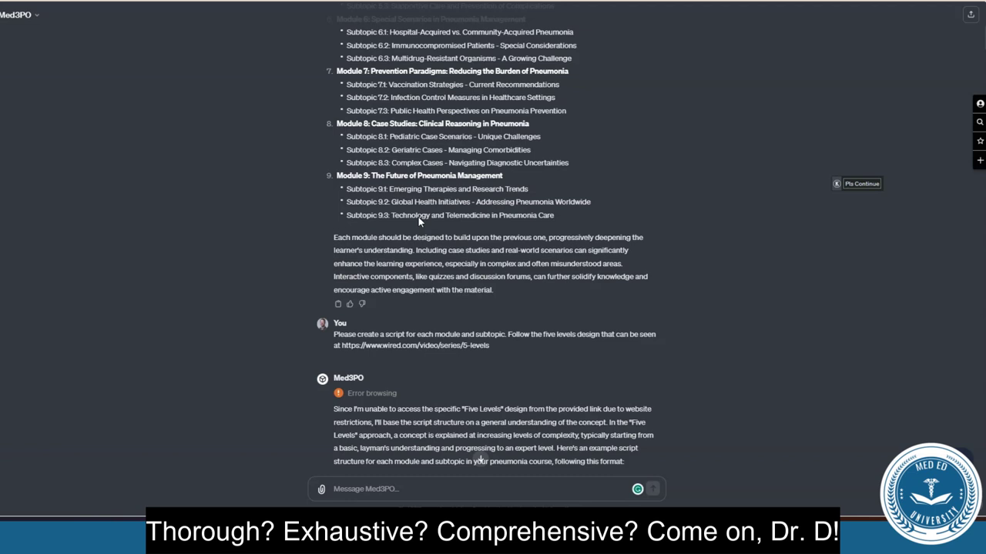
# - Review the five-levels script request, the WIRED 5 Levels series page it references, and the generated Module 1 script
pyautogui.scroll(-1, 436, 204)
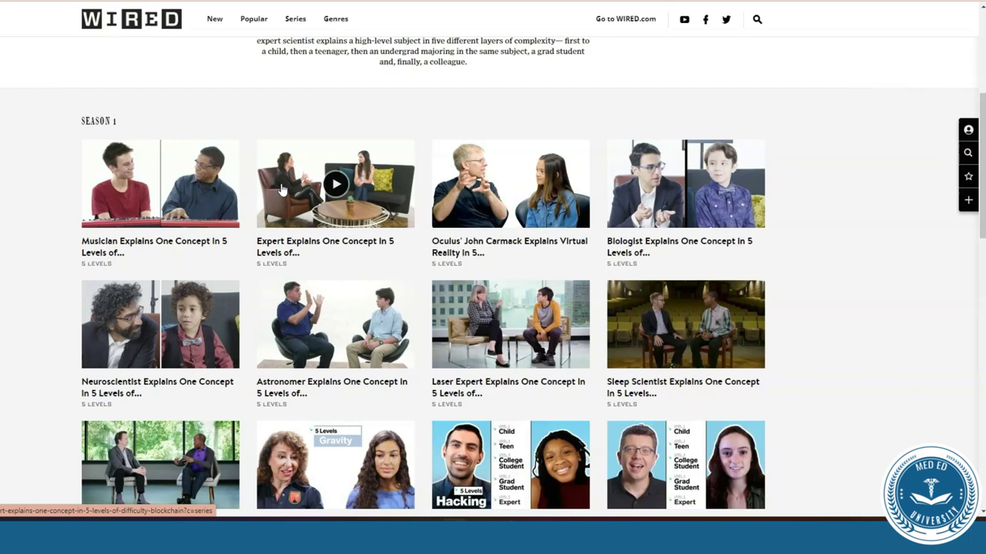
pyautogui.moveTo(260, 198)
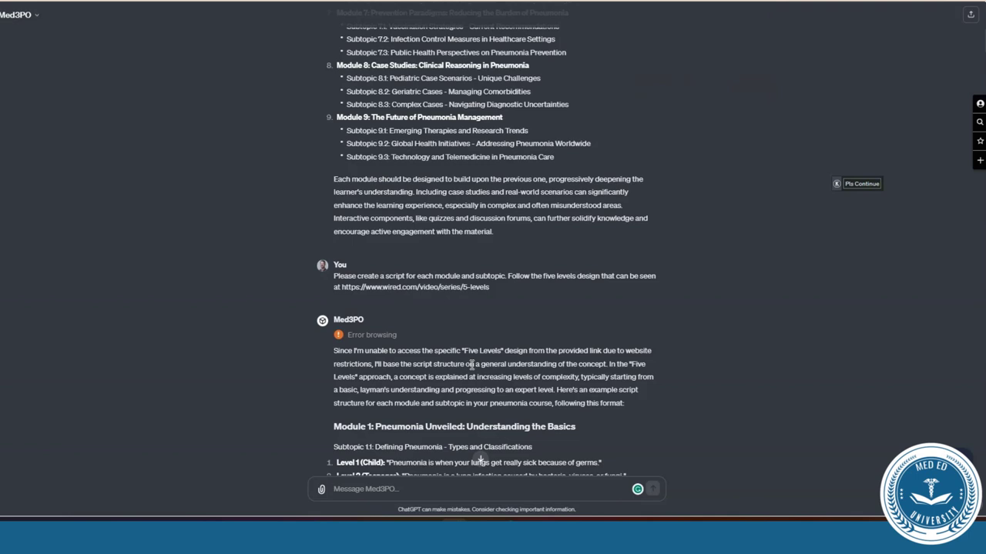
pyautogui.scroll(-2, 433, 329)
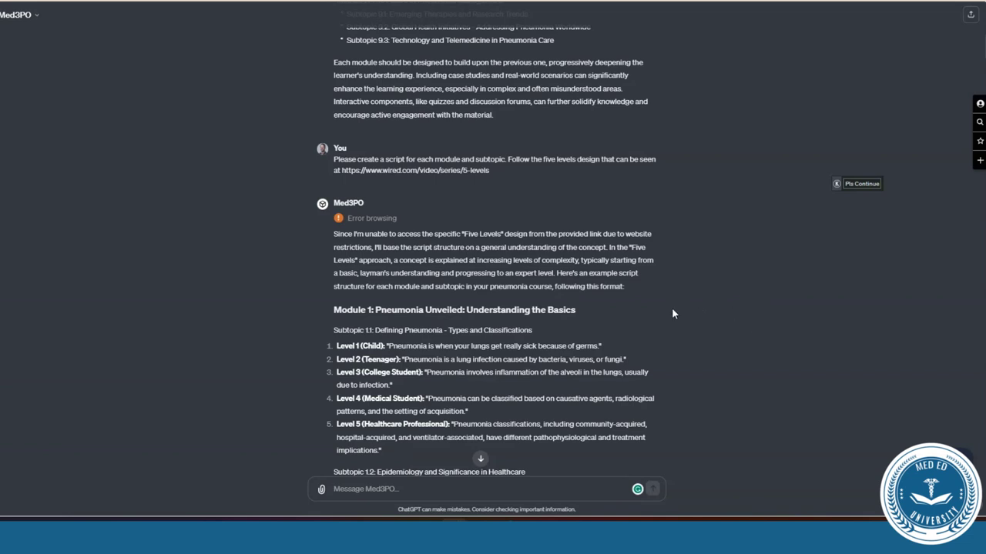
pyautogui.scroll(-1, 672, 314)
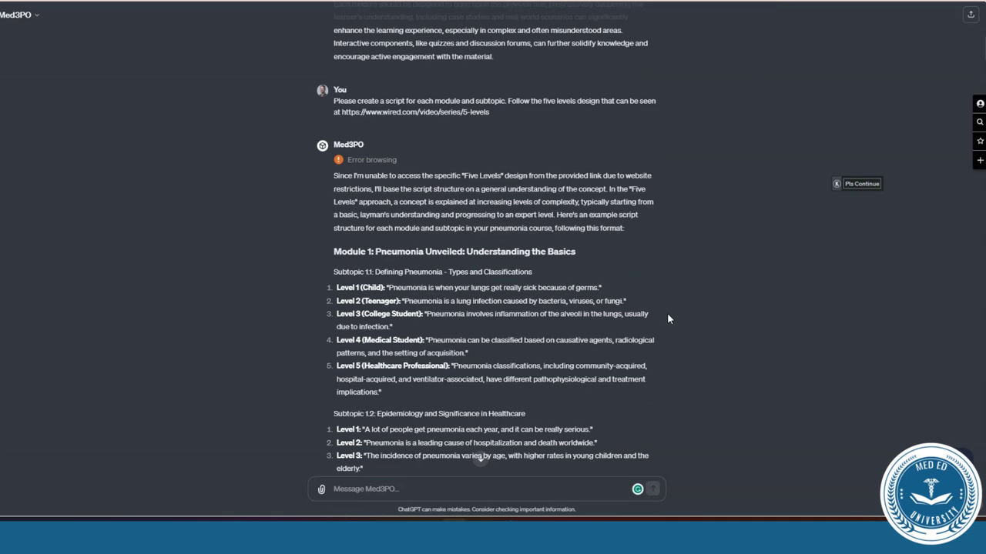
pyautogui.scroll(-3, 662, 312)
pyautogui.scroll(-2, 661, 312)
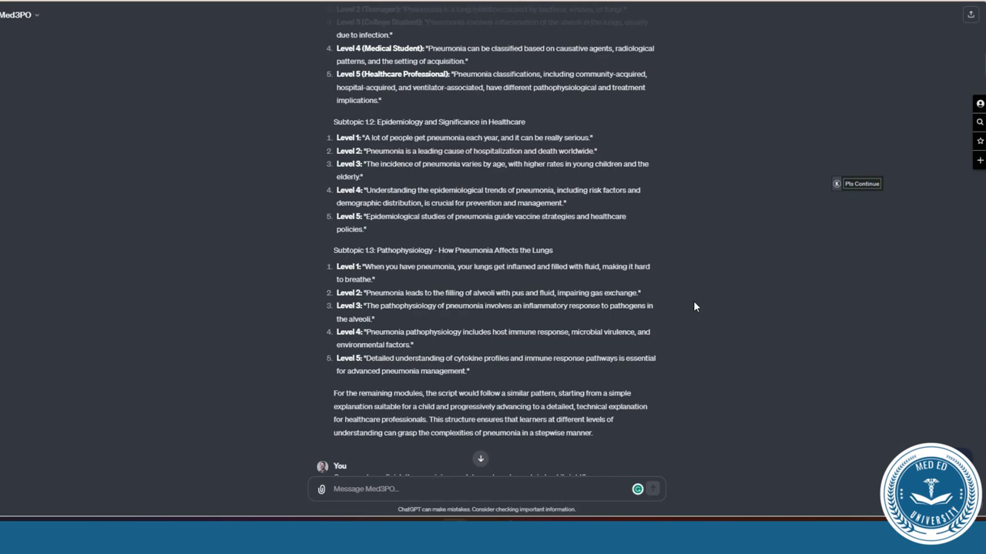
pyautogui.scroll(-6, 693, 306)
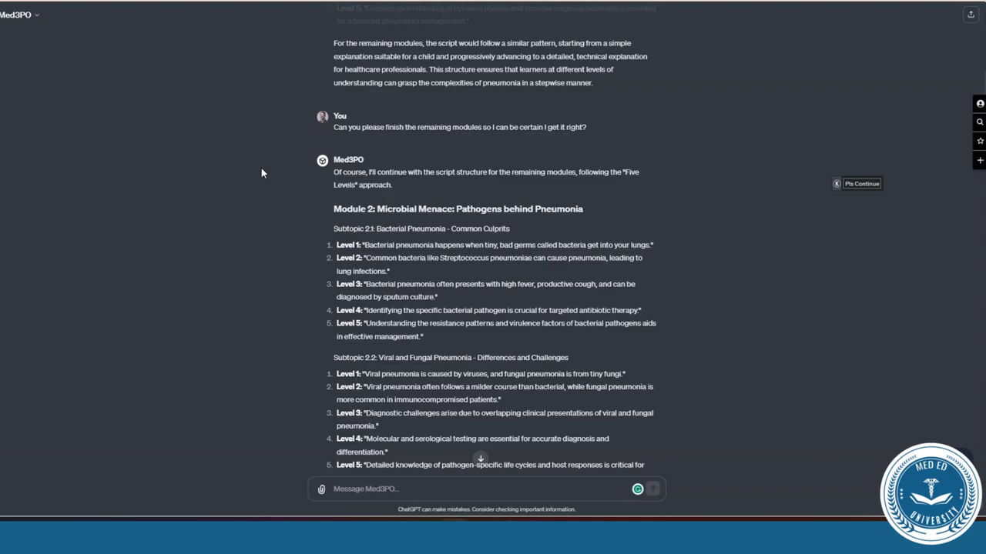
# - Read through the follow-up five-level scripts from Module 2, Microbial Menace, to Module 9, The Future of Pneumonia Management
pyautogui.click(11, 262)
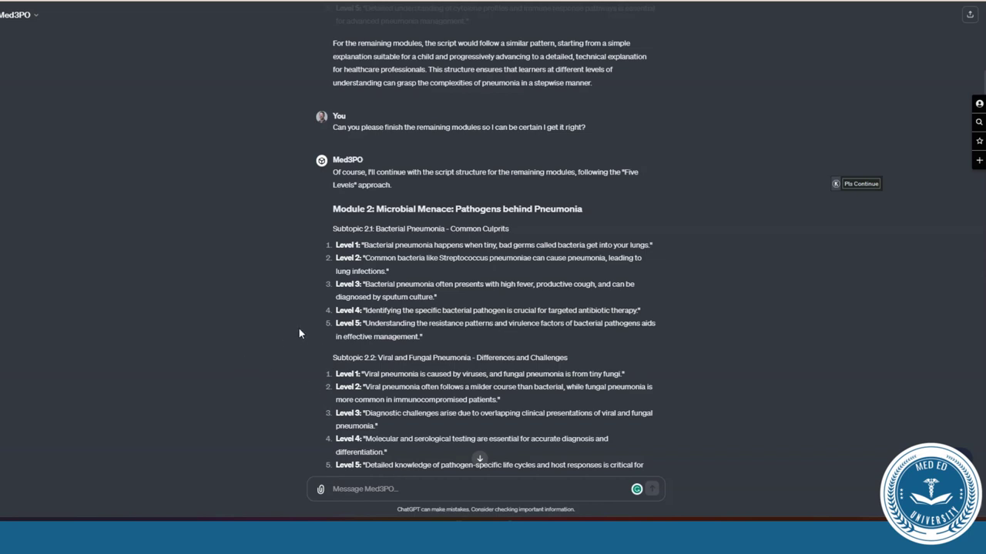
pyautogui.scroll(-3, 299, 333)
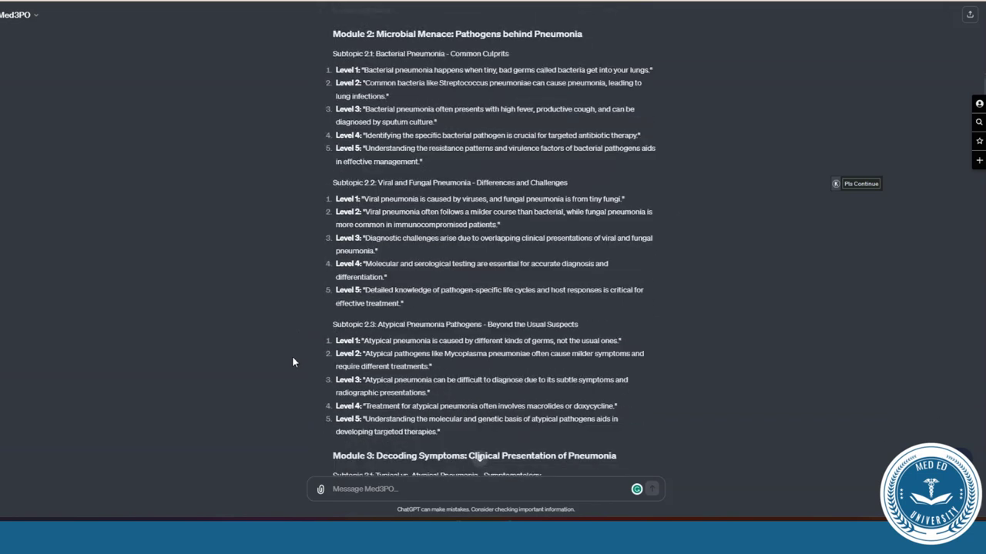
pyautogui.scroll(-3, 293, 358)
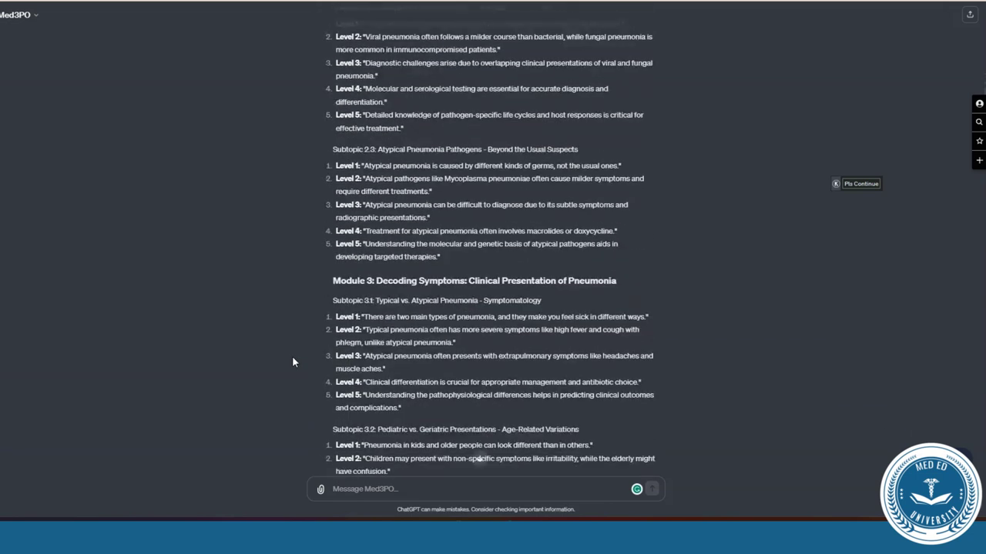
pyautogui.scroll(-2, 292, 356)
pyautogui.scroll(-2, 284, 357)
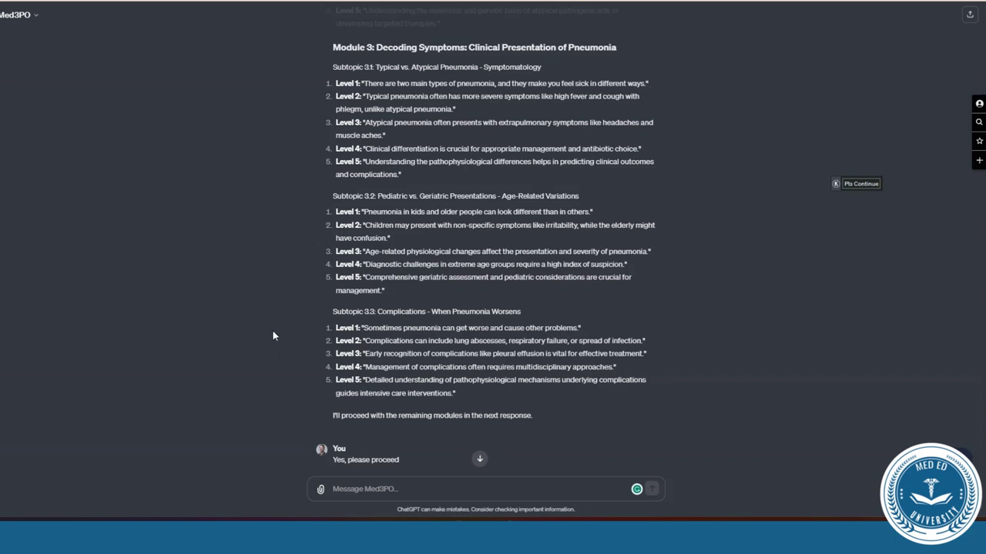
pyautogui.scroll(-2, 272, 330)
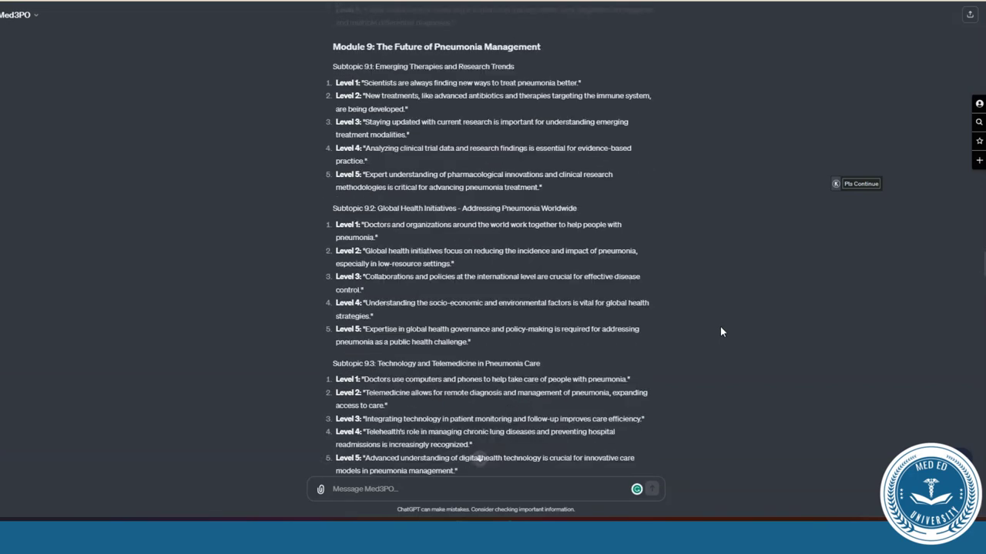
# - Highlight "My future career may depend on it." in the instructor prompt and review the learner engagement and material reinforcement strategies
pyautogui.scroll(-3, 720, 332)
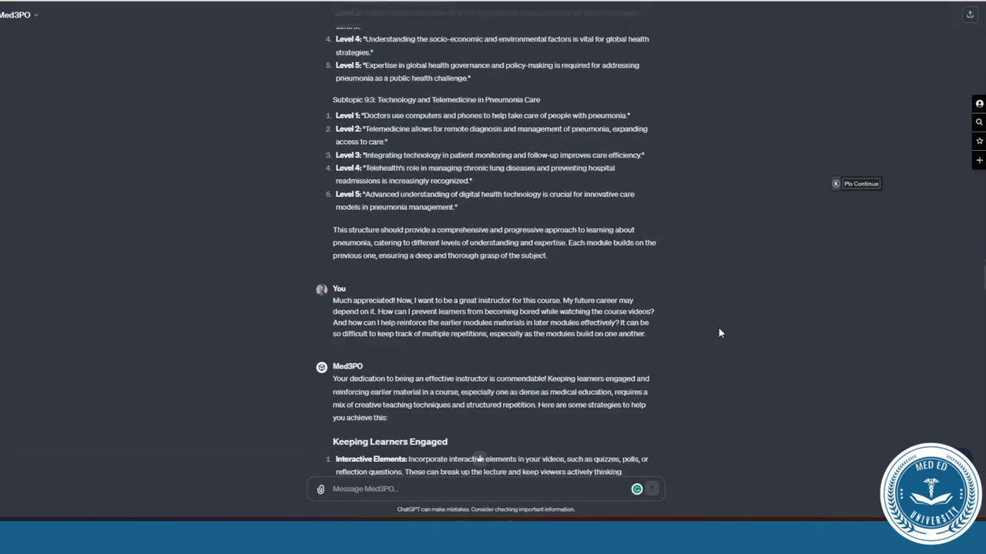
pyautogui.scroll(1, 718, 326)
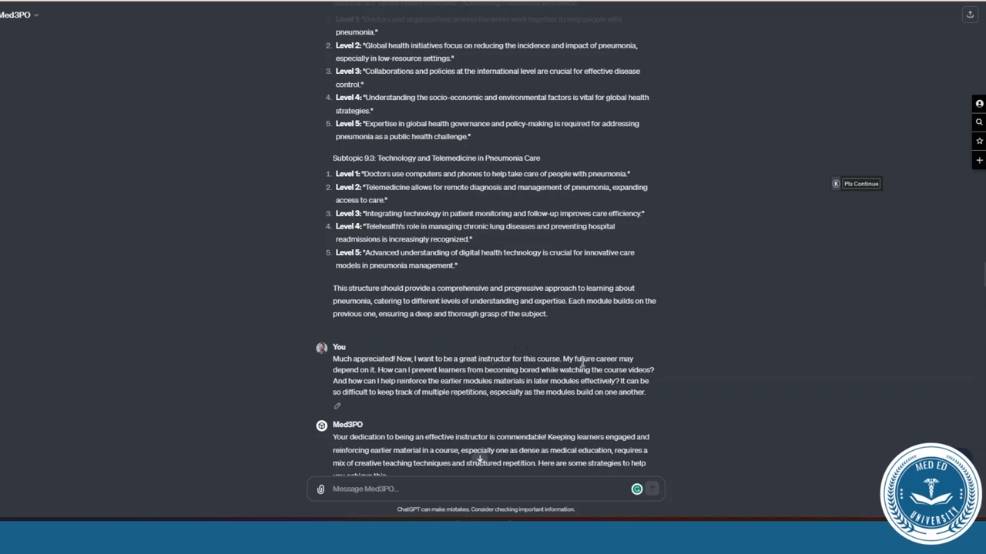
pyautogui.moveTo(563, 360); pyautogui.dragTo(377, 370)
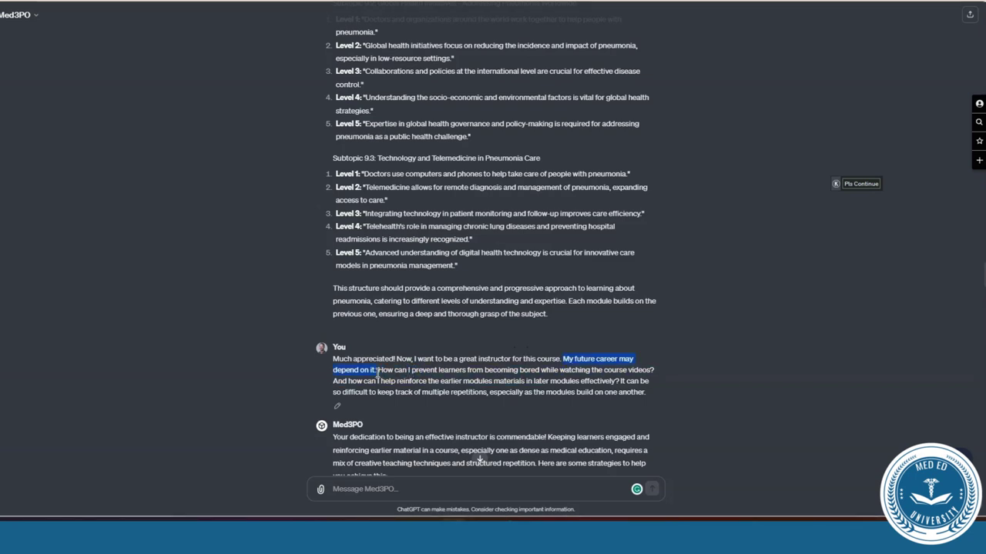
pyautogui.click(656, 335)
pyautogui.scroll(-2, 657, 335)
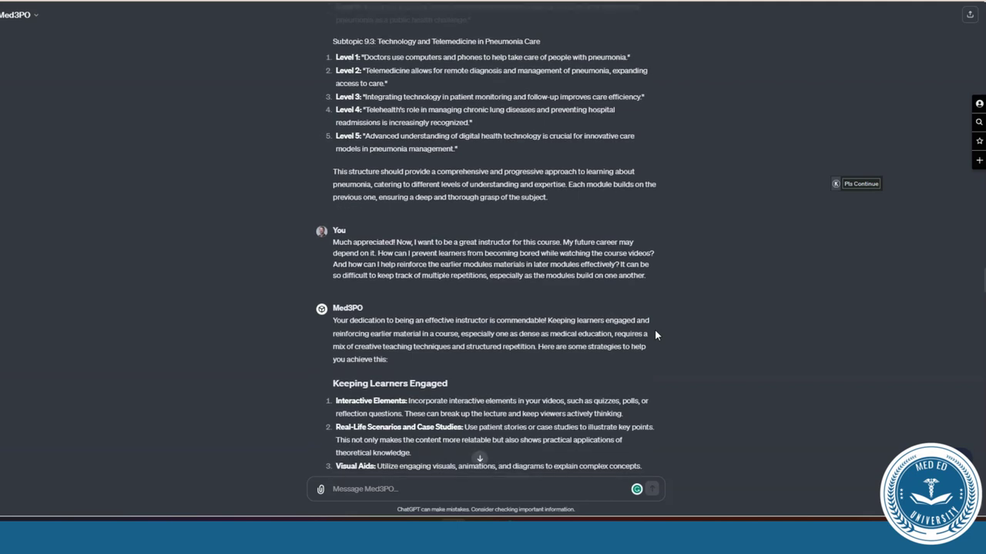
pyautogui.scroll(-2, 656, 335)
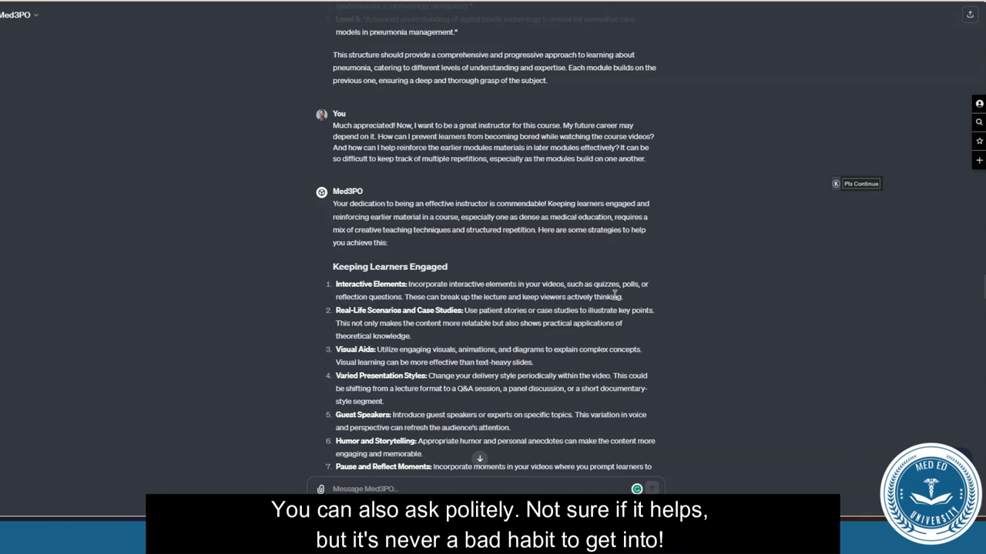
pyautogui.scroll(-3, 614, 295)
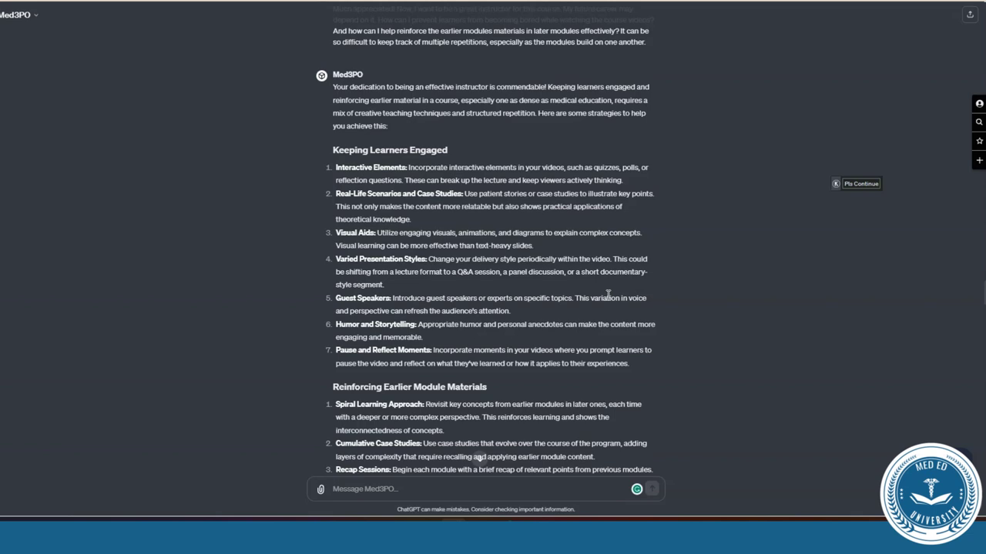
pyautogui.scroll(-5, 608, 295)
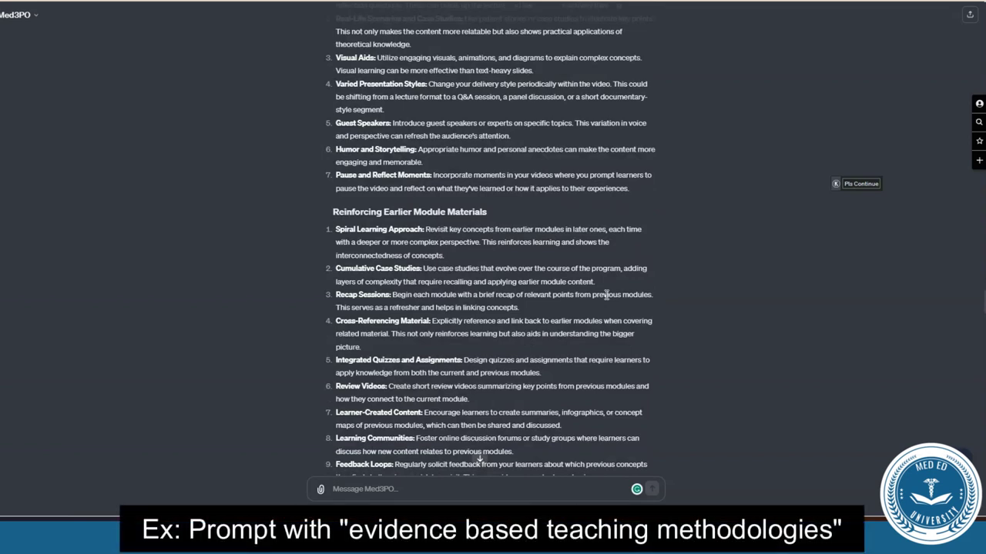
pyautogui.scroll(-5, 606, 295)
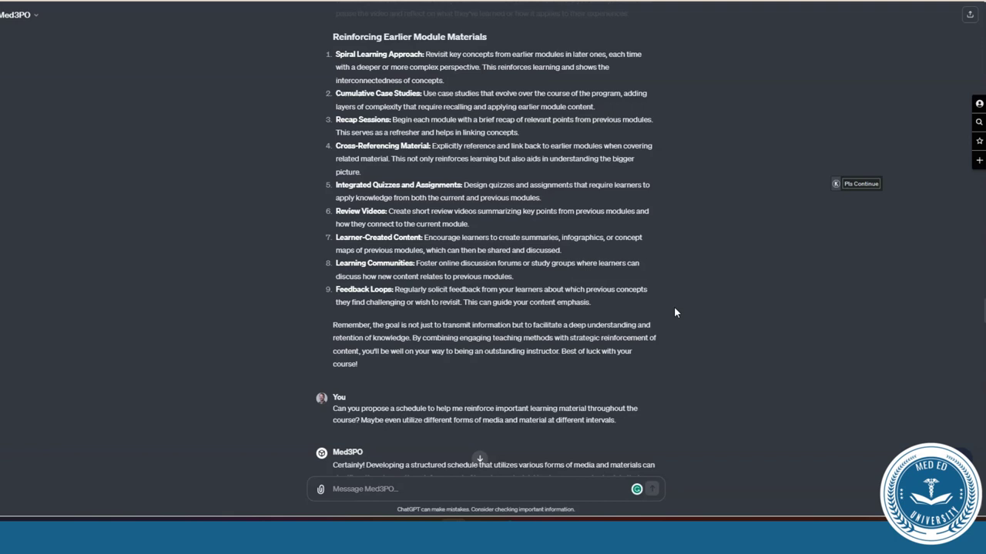
# - Review the week-by-week reinforcement schedule and its additional tips, highlighting "Role-Playing Exercise (Online)" in Week 4
pyautogui.scroll(-5, 675, 312)
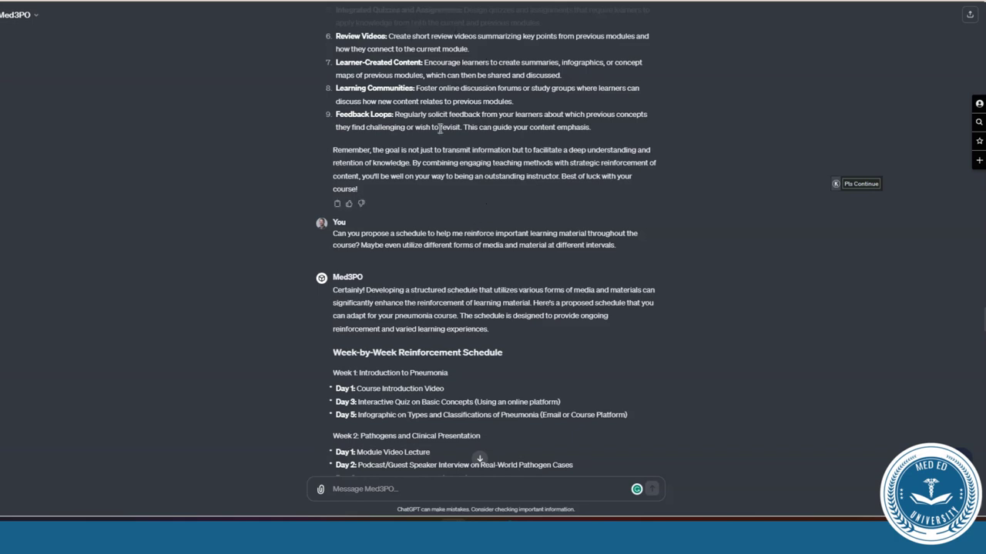
pyautogui.scroll(-2, 586, 215)
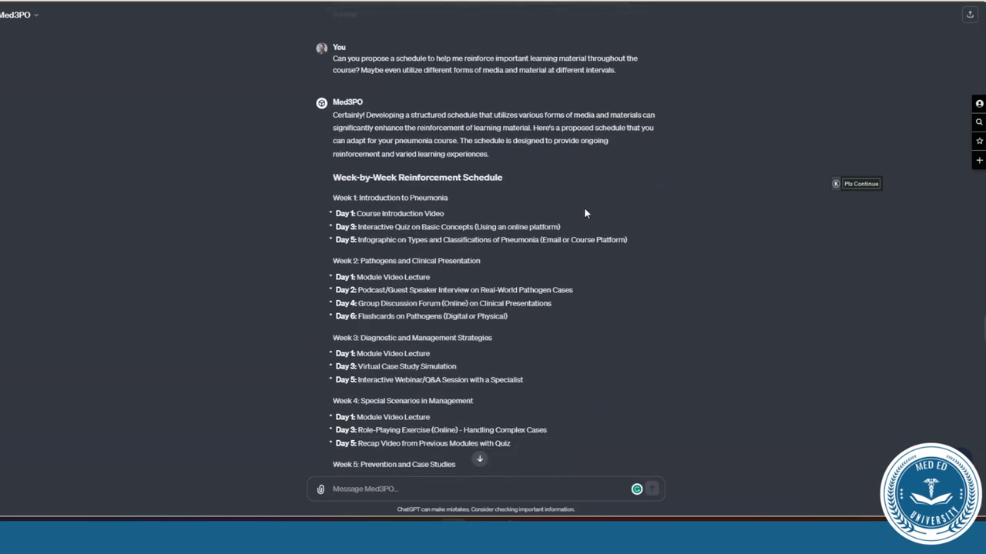
pyautogui.scroll(-1, 435, 277)
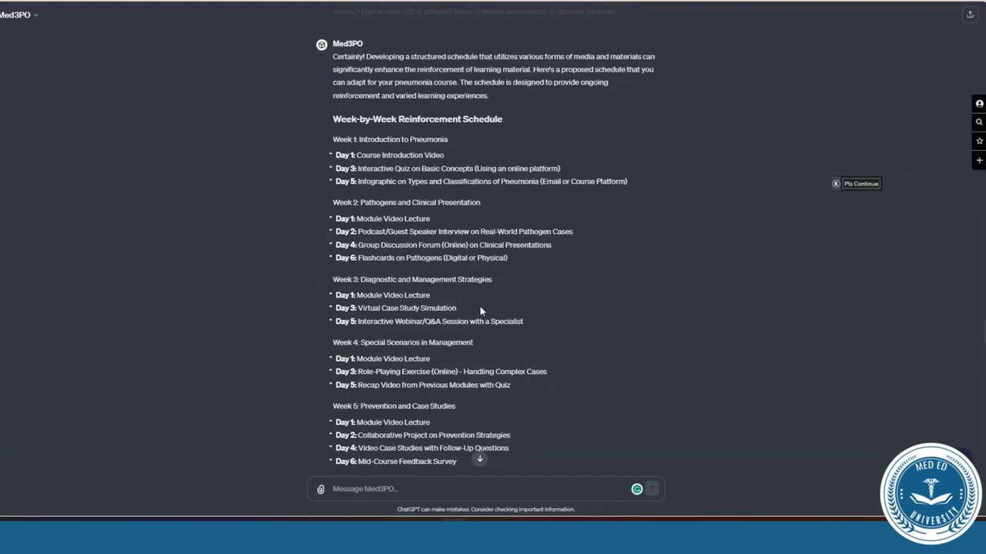
pyautogui.scroll(-3, 654, 307)
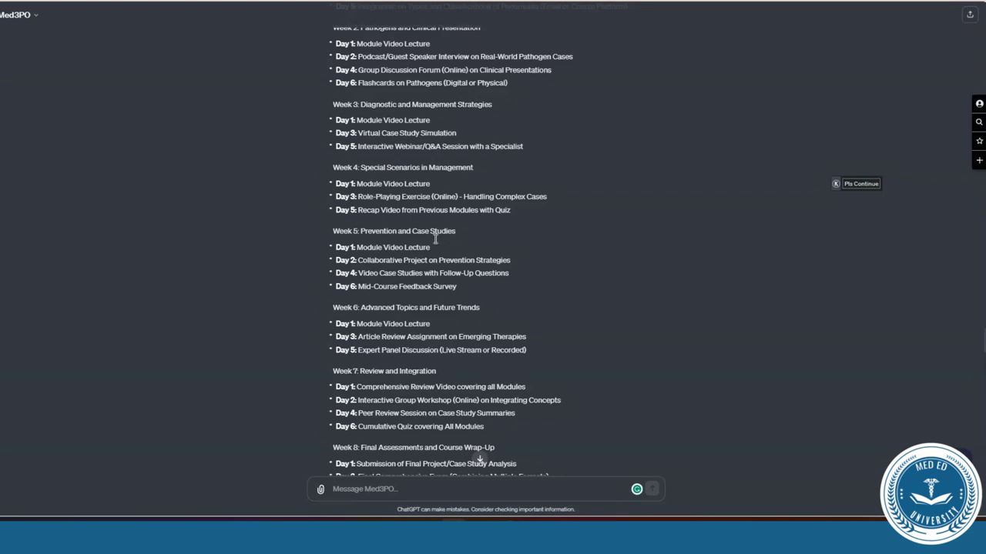
pyautogui.scroll(-3, 562, 336)
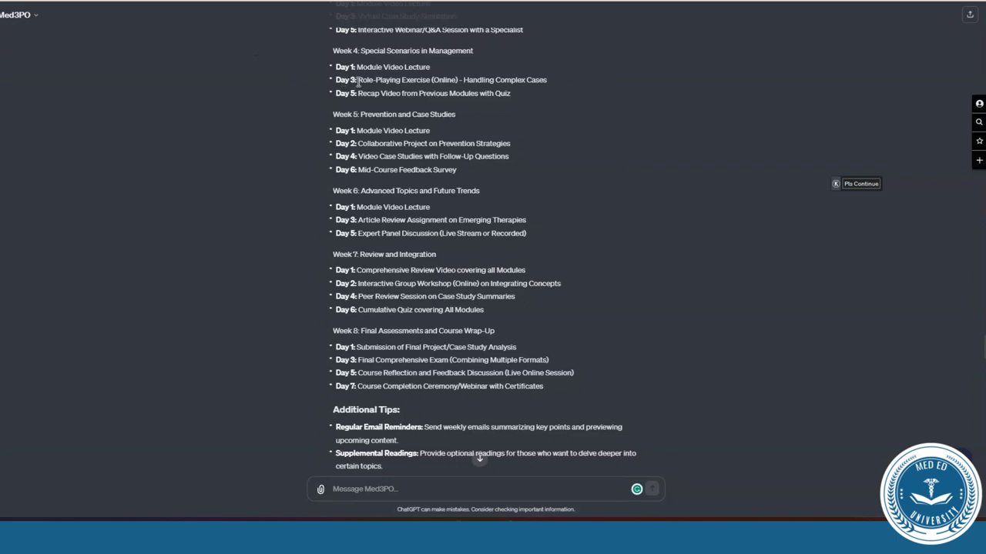
pyautogui.moveTo(357, 80); pyautogui.dragTo(462, 80)
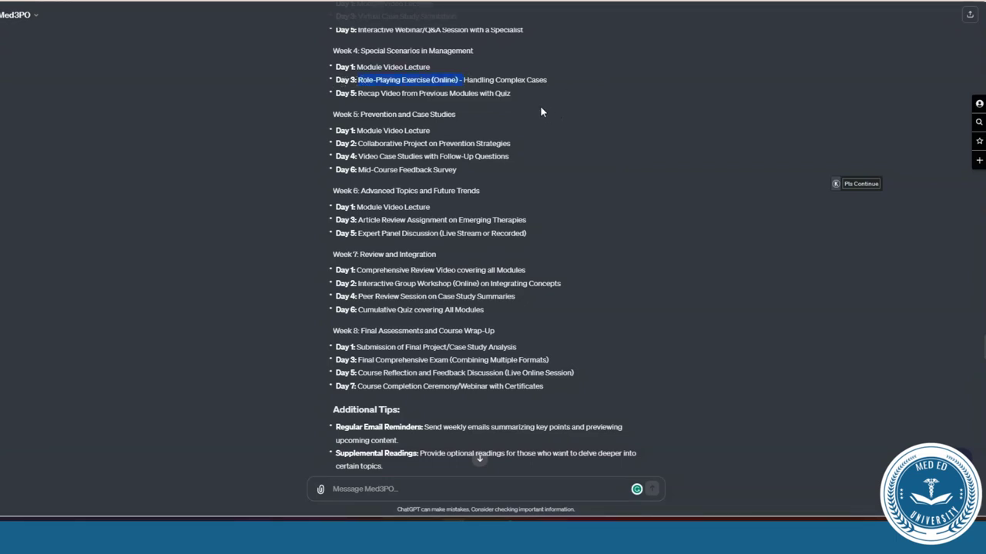
pyautogui.scroll(-5, 540, 105)
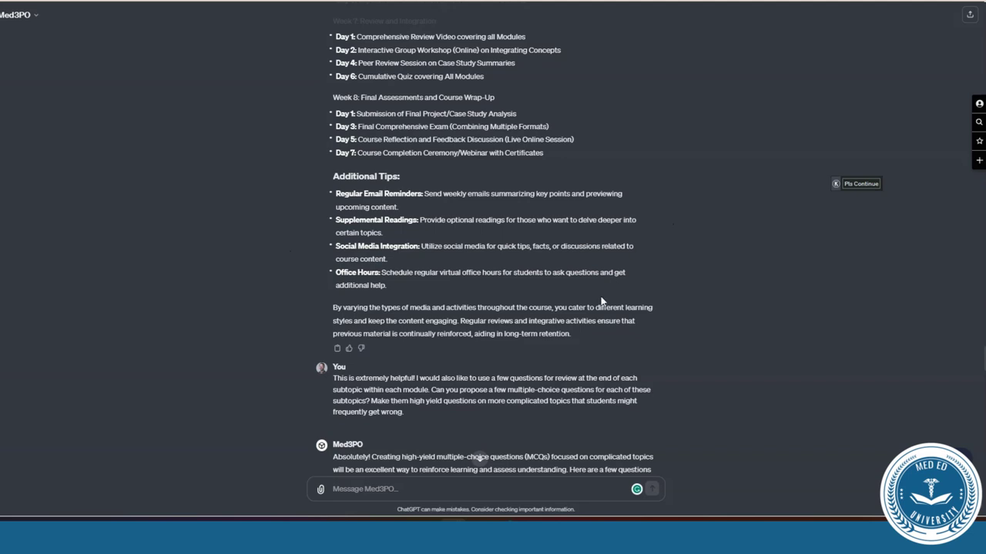
# - Examine the high-yield multiple-choice question request and the generated review questions for the Module 1 and Module 2 subtopics
pyautogui.scroll(-5, 612, 320)
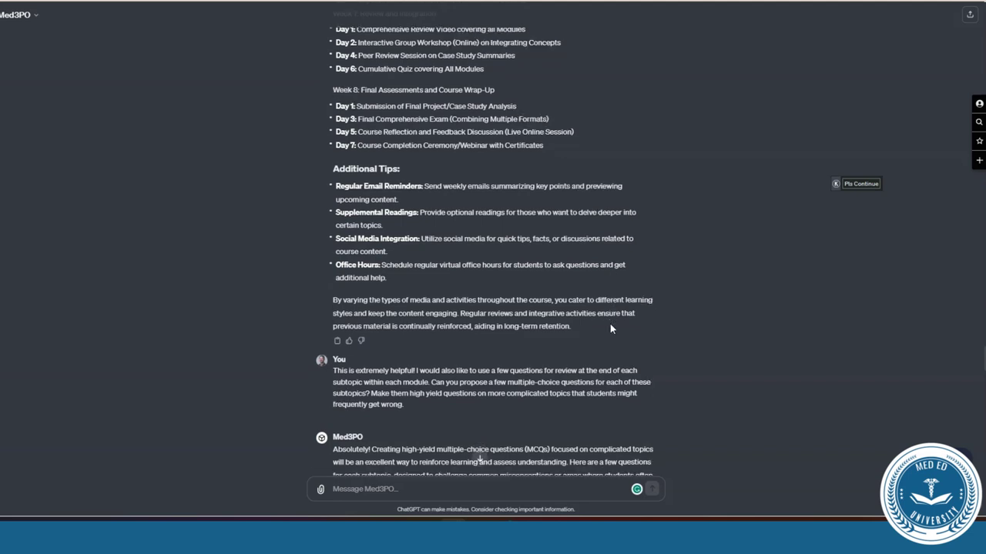
pyautogui.scroll(-2, 610, 329)
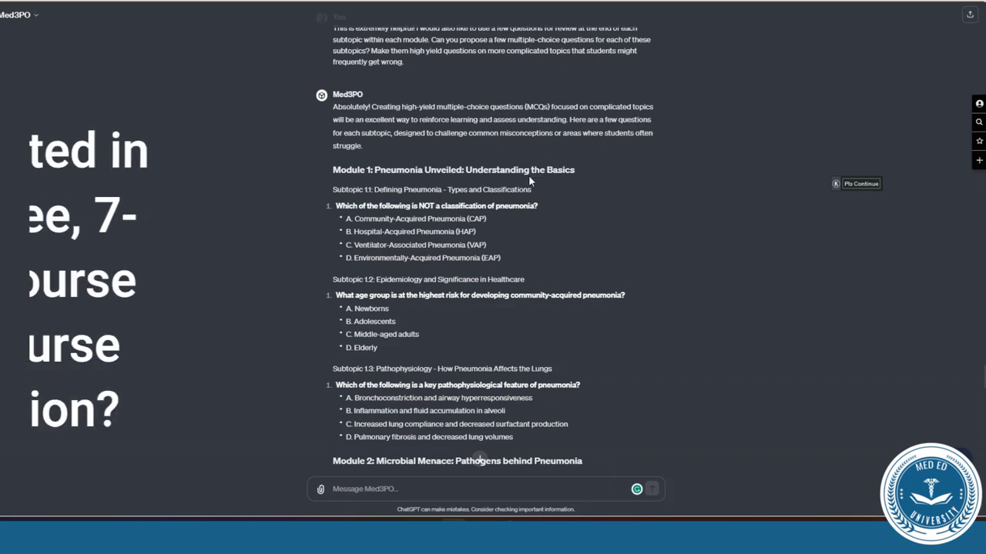
pyautogui.scroll(-1, 523, 299)
pyautogui.scroll(-3, 522, 299)
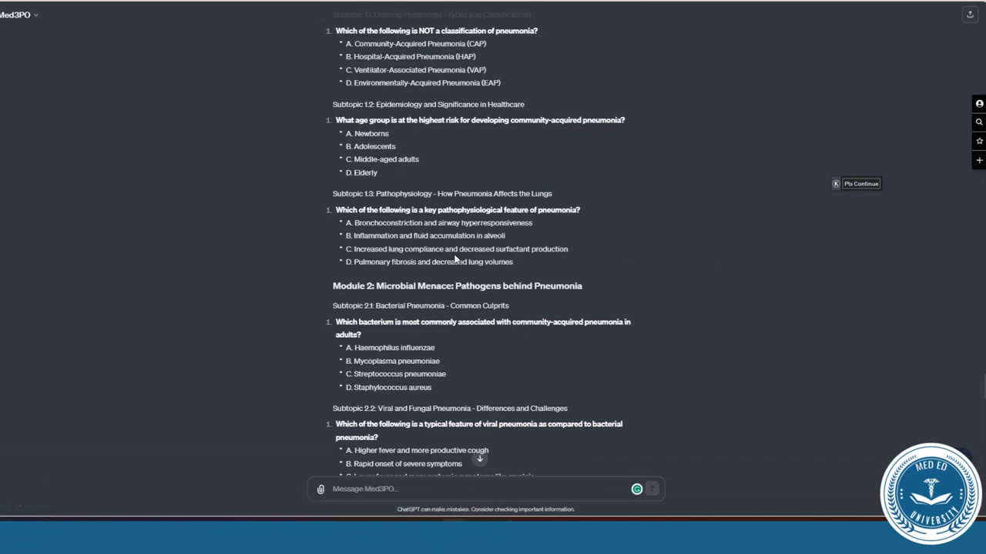
pyautogui.scroll(-2, 585, 247)
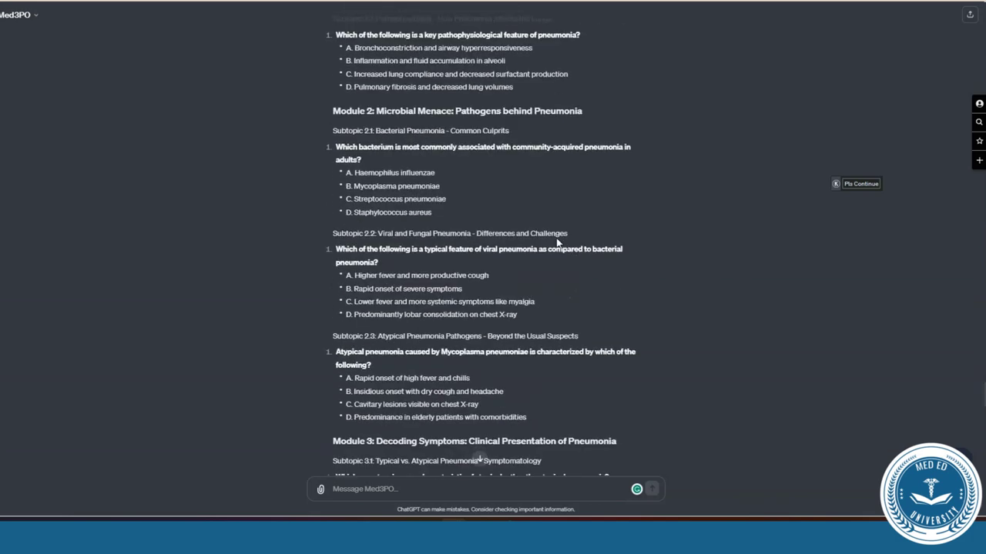
# - Read the remaining Module 2 and Module 3 review questions, the follow-up answer request, and the correct answers with explanations for Modules 1 to 3
pyautogui.scroll(-4, 553, 240)
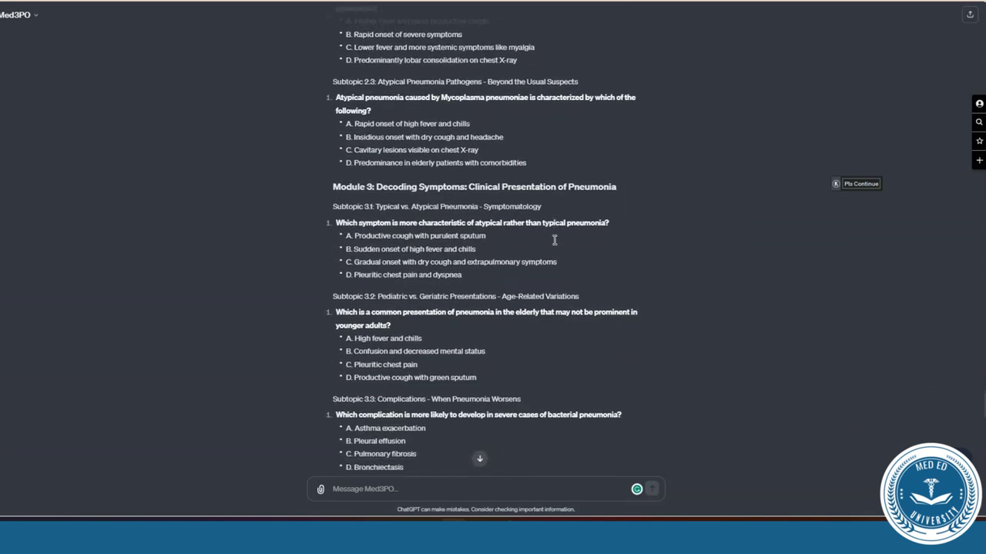
pyautogui.scroll(-2, 553, 240)
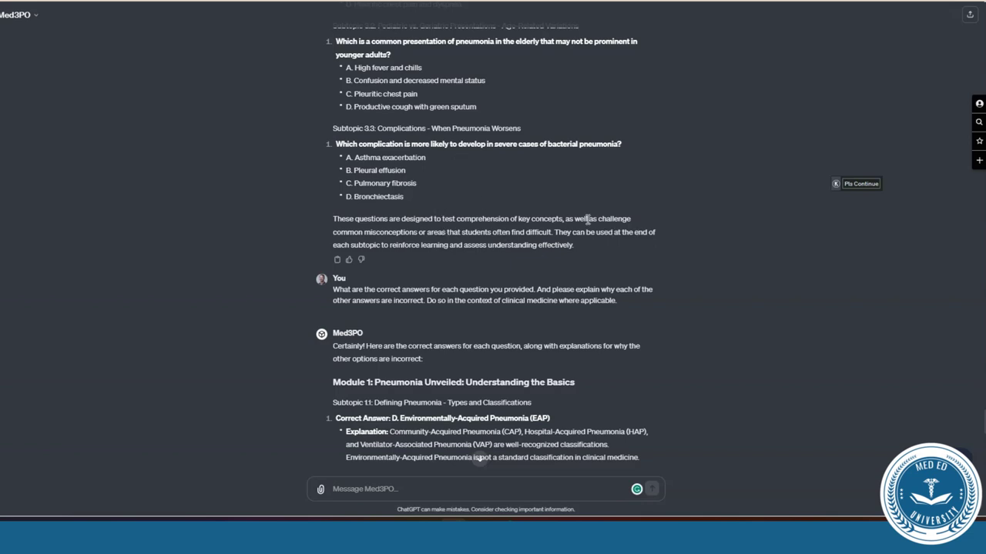
pyautogui.scroll(-2, 527, 210)
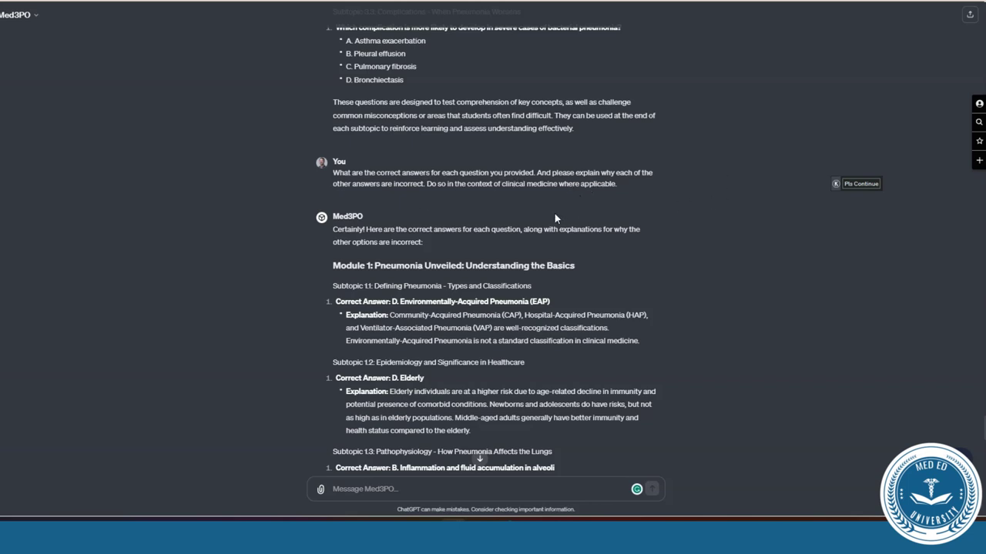
pyautogui.scroll(-3, 554, 218)
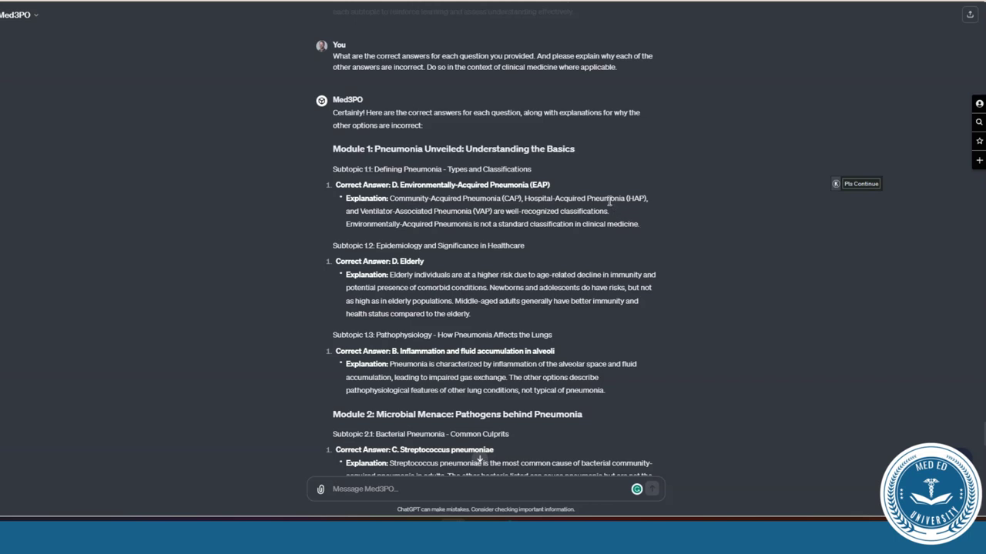
pyautogui.scroll(-1, 609, 202)
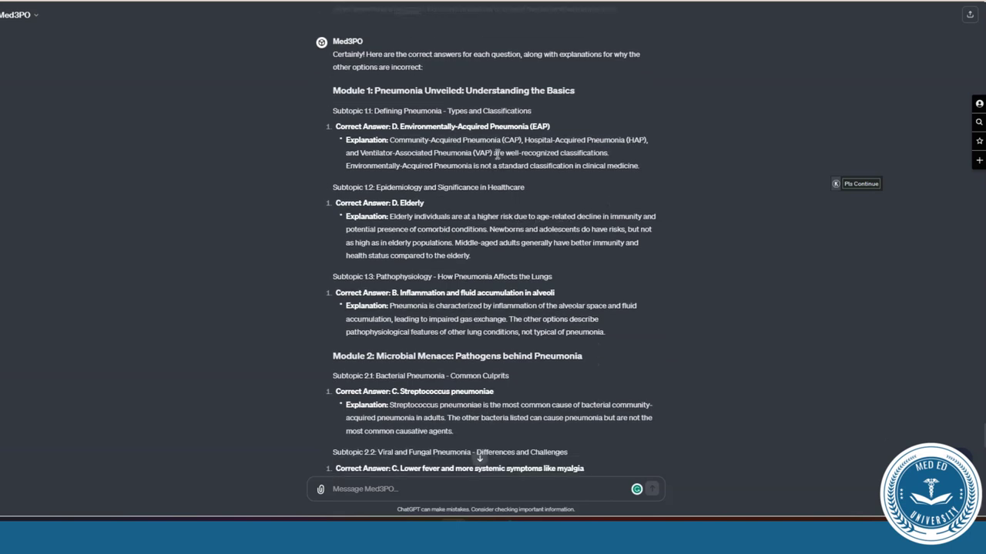
pyautogui.scroll(-3, 490, 164)
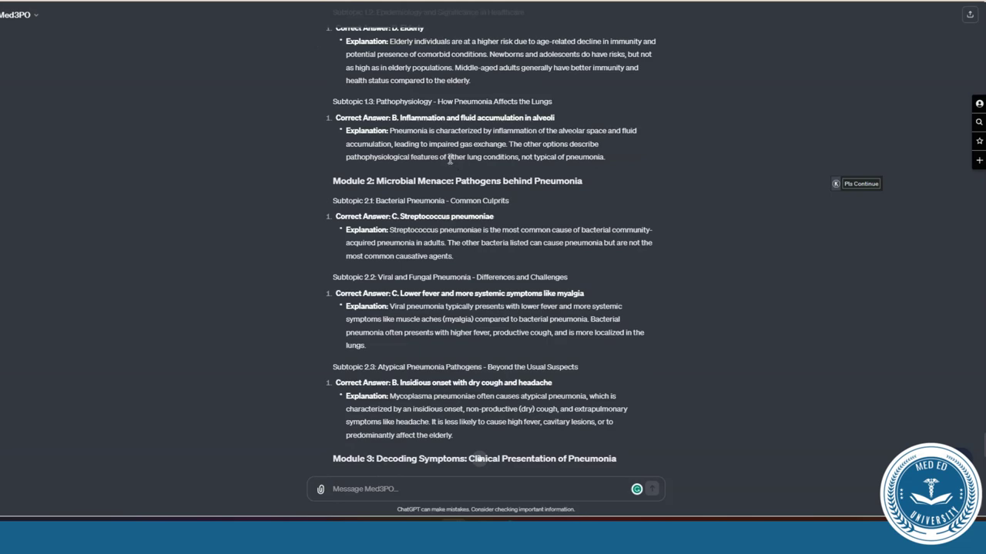
pyautogui.scroll(-3, 449, 158)
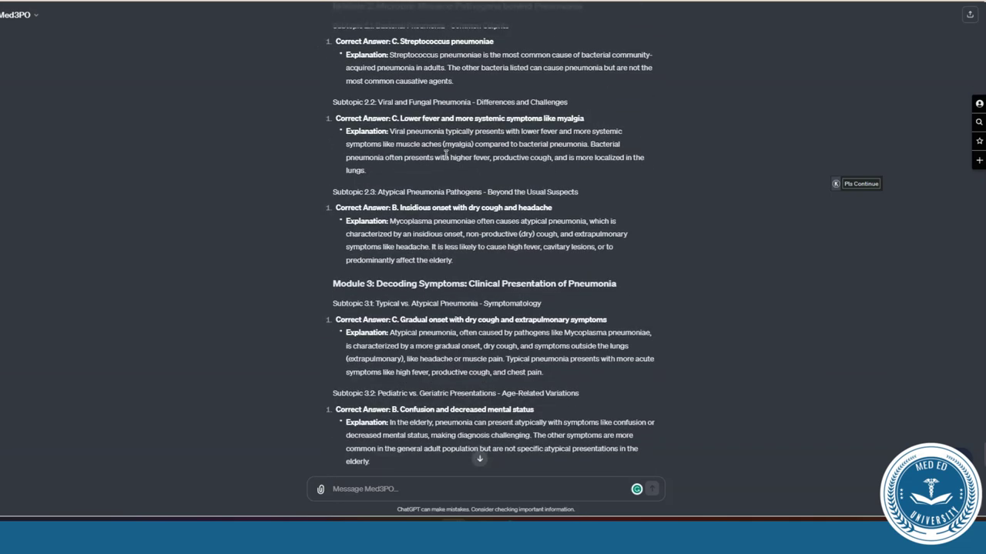
pyautogui.scroll(-3, 445, 153)
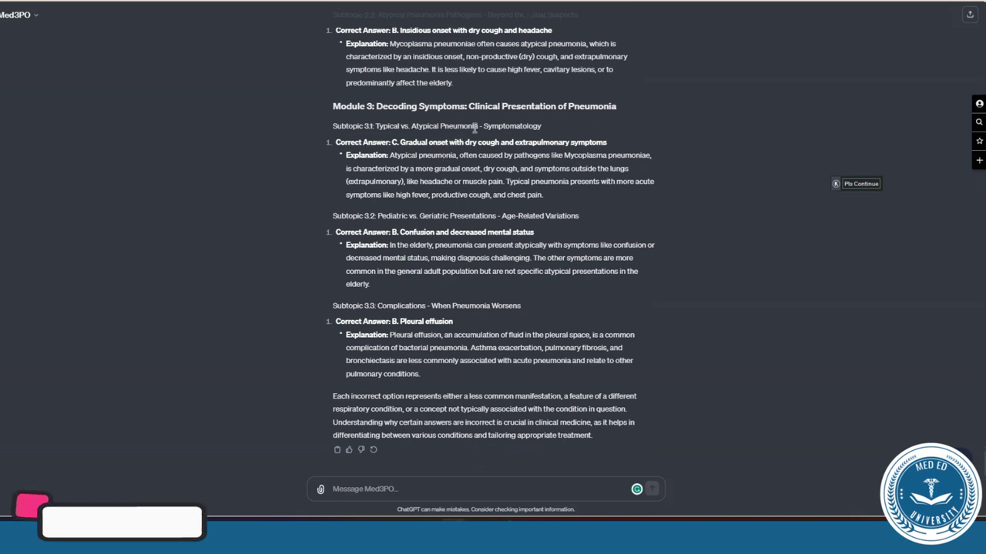